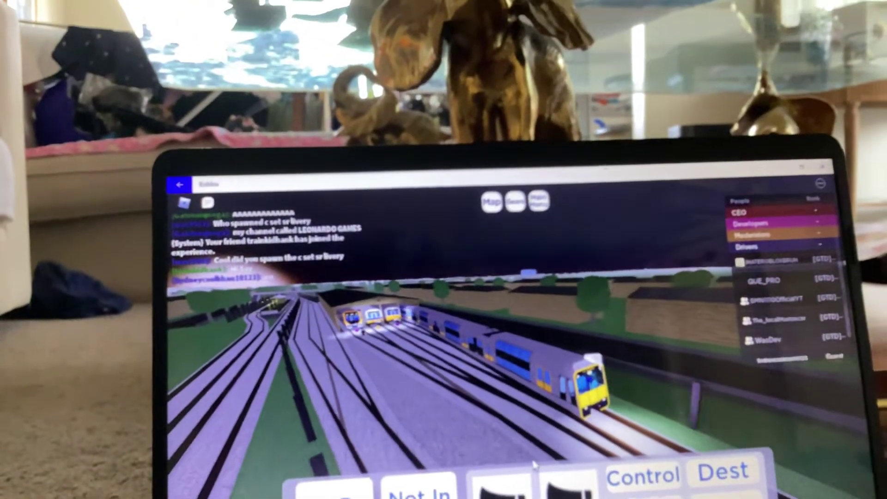
# - Send the chat message 'im now rec', trimming the stray characters before sending
pyautogui.press('/')
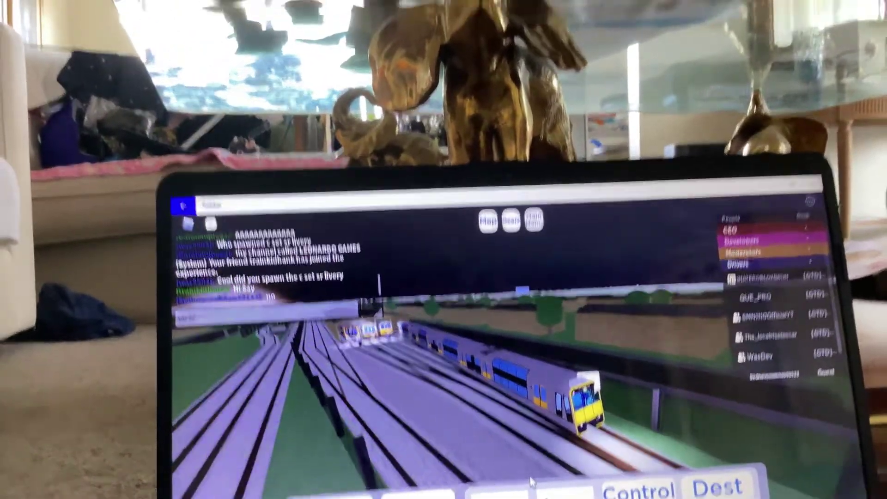
pyautogui.write('im new rec')
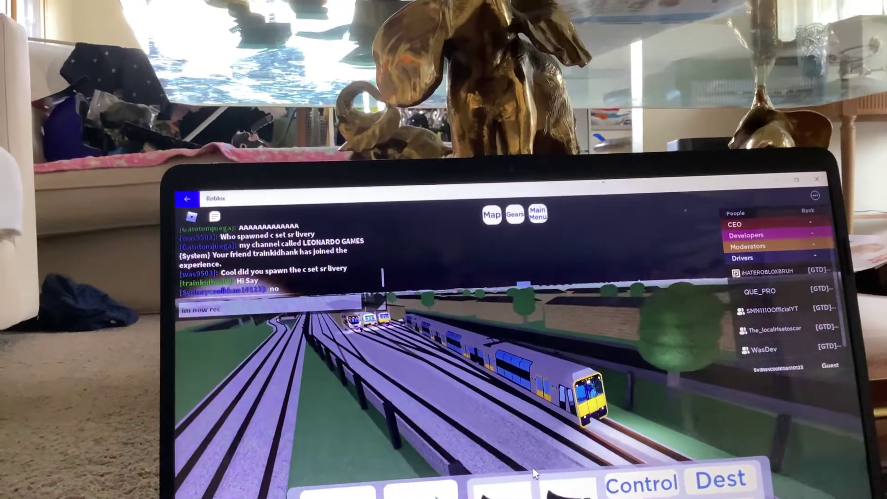
pyautogui.write('a')
pyautogui.write('o')
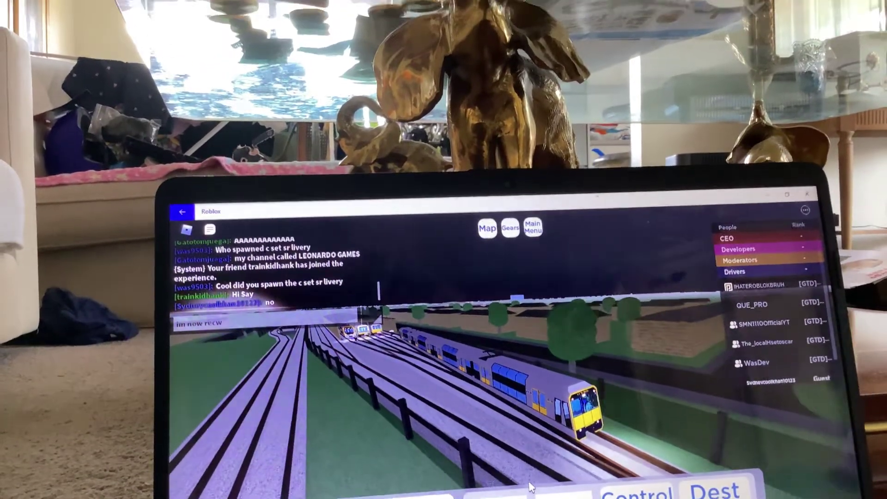
pyautogui.press('BackSpace')
pyautogui.press('BackSpace')
pyautogui.press('BackSpace')
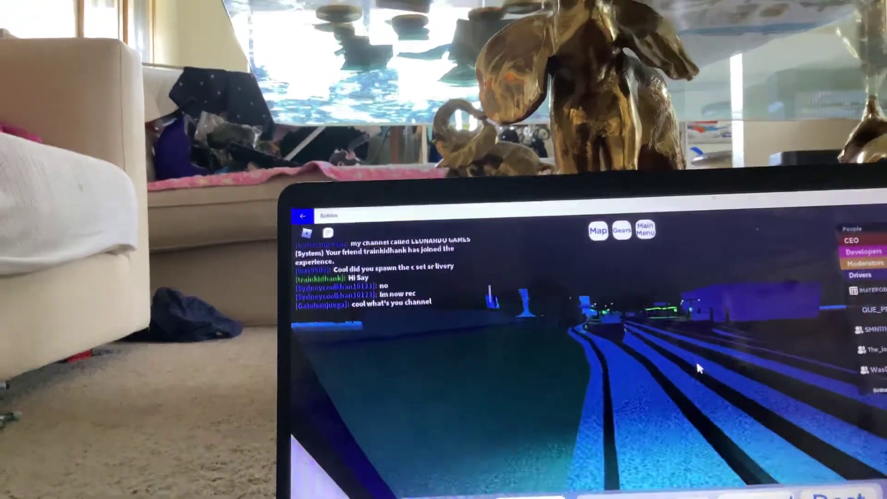
# - Type a chat reply saying the channel covers trains, Roblox videos and car barter
pyautogui.press('/')
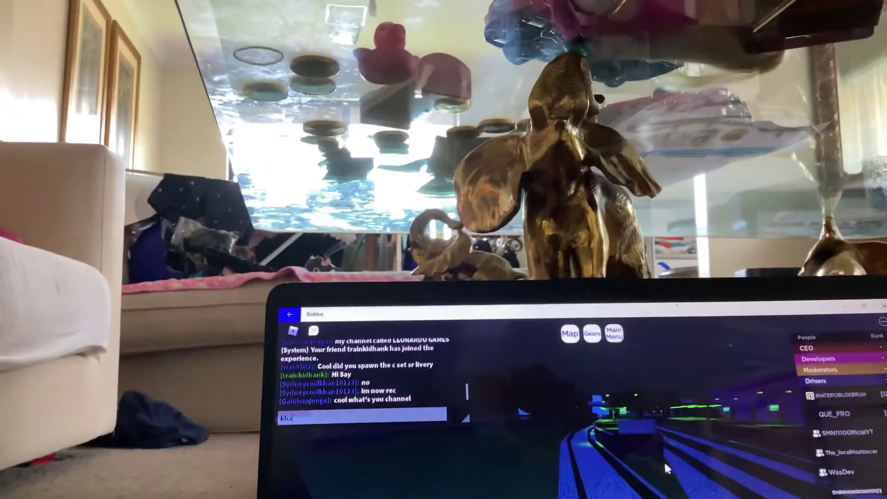
pyautogui.write('khan')
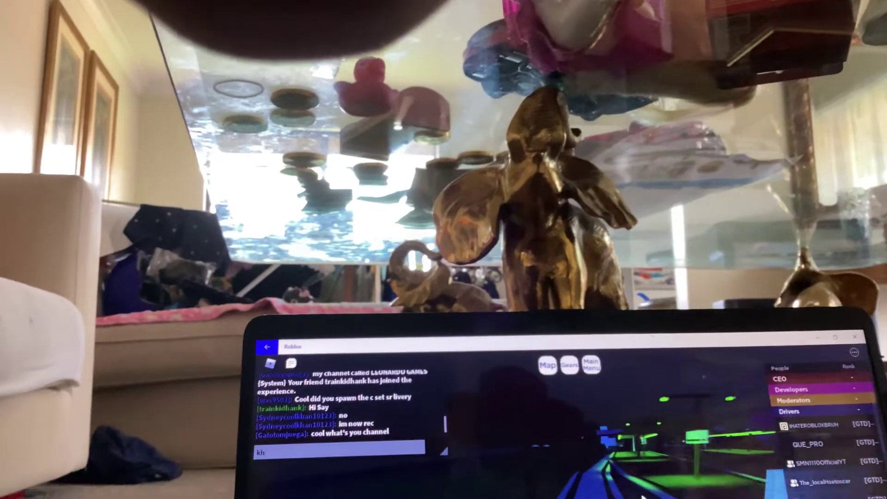
pyautogui.press('BackSpace')
pyautogui.press('BackSpace')
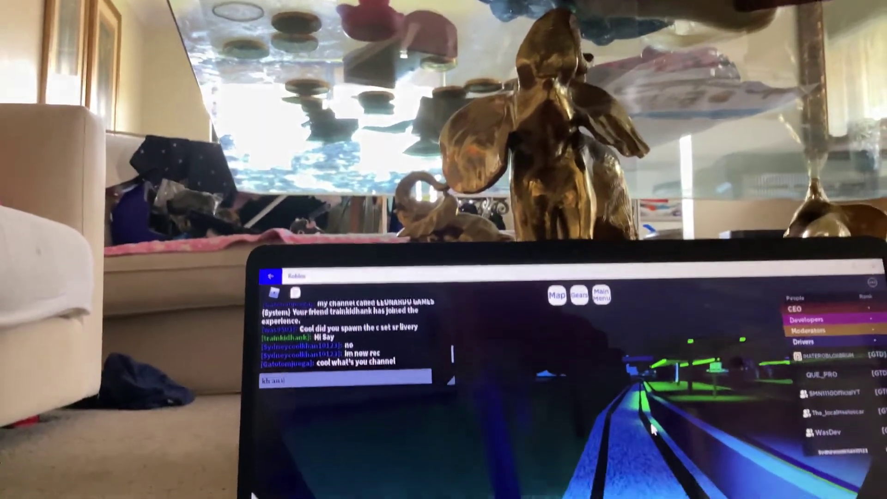
pyautogui.write(' trains a')
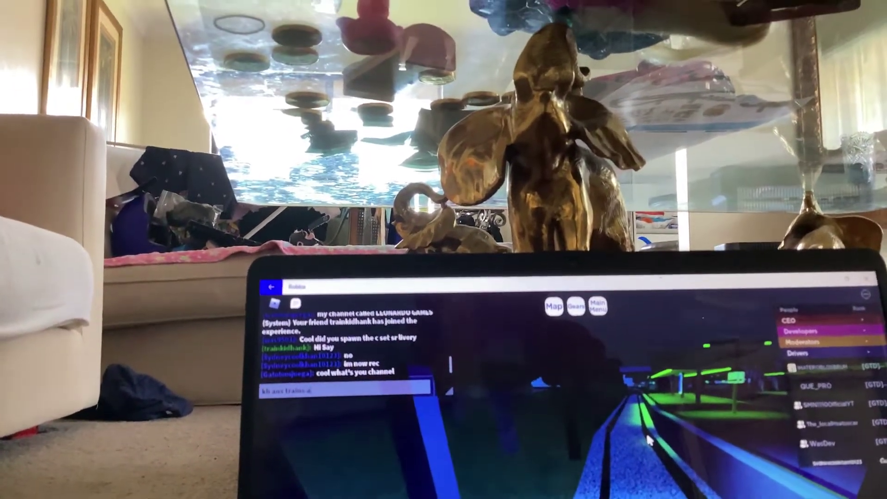
pyautogui.write('m trains and roblox')
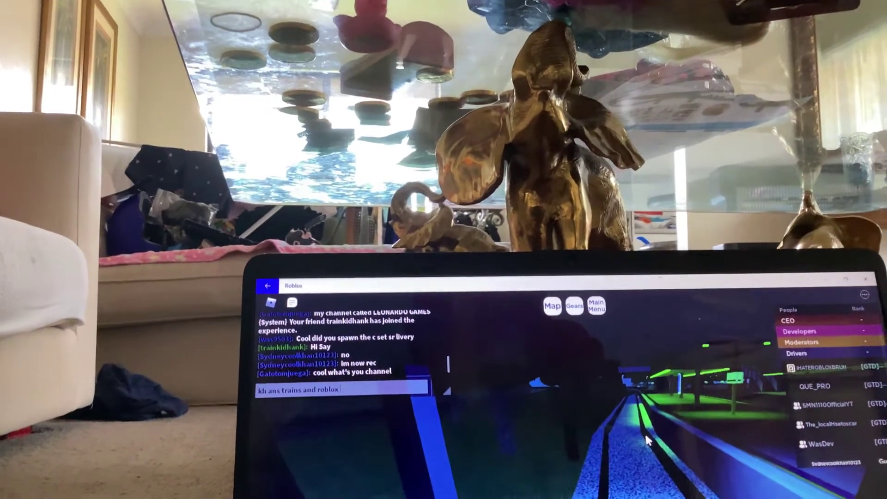
pyautogui.write(' videos an')
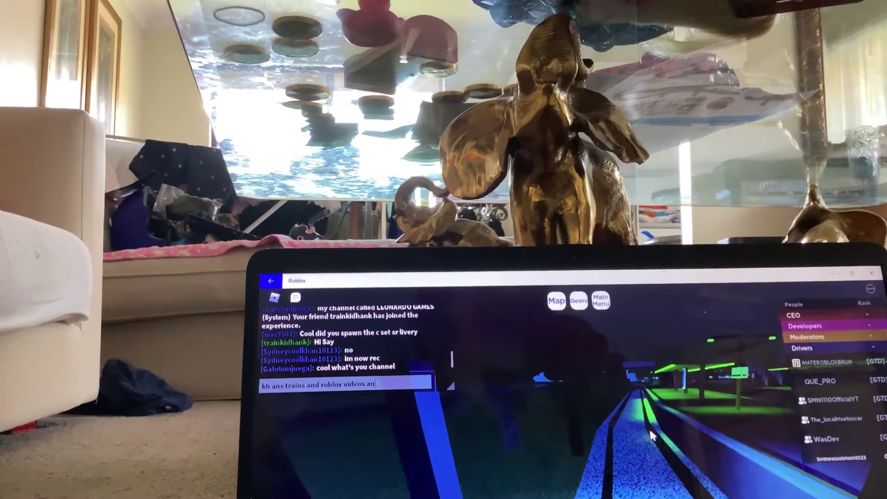
pyautogui.write('d o s')
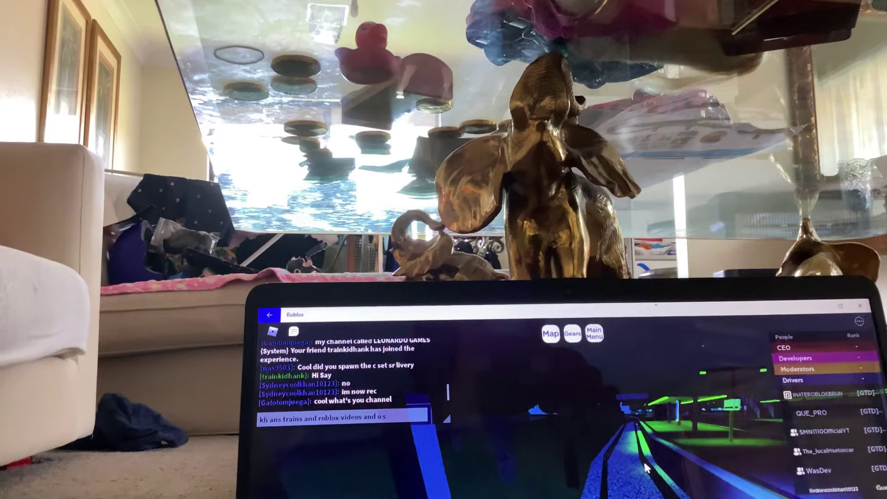
pyautogui.write(' car')
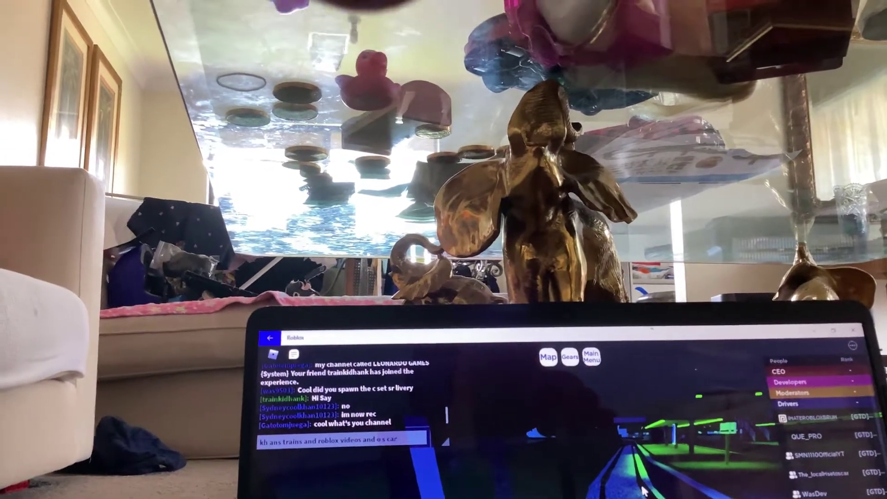
pyautogui.write(' har')
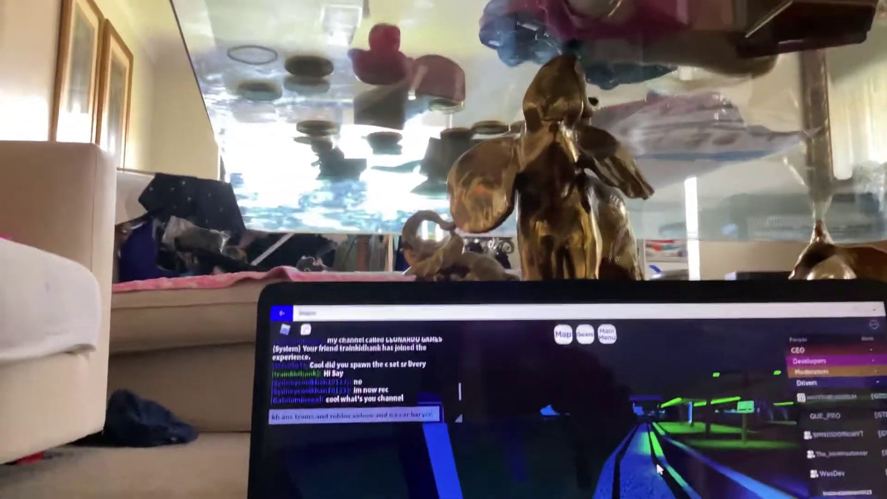
pyautogui.write('ter')
# - Send the channel reply, then drive the train on into the tunnel
pyautogui.press('Return')
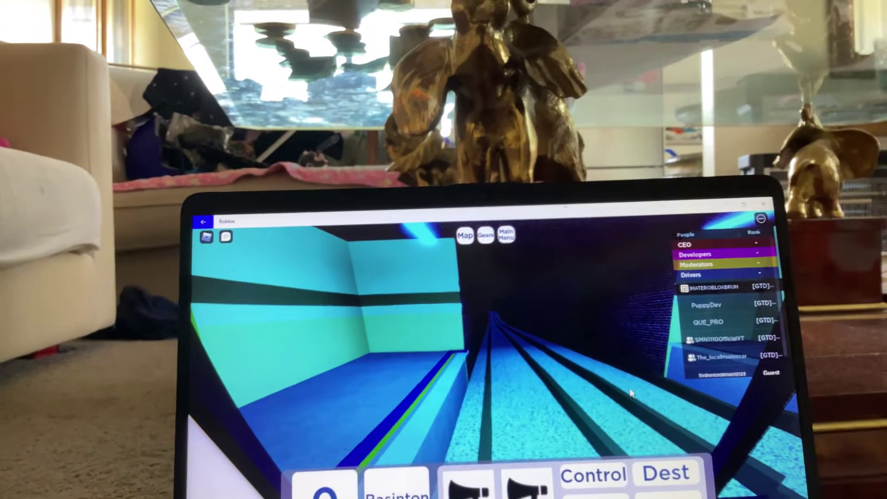
pyautogui.scroll(-2, 753, 335)
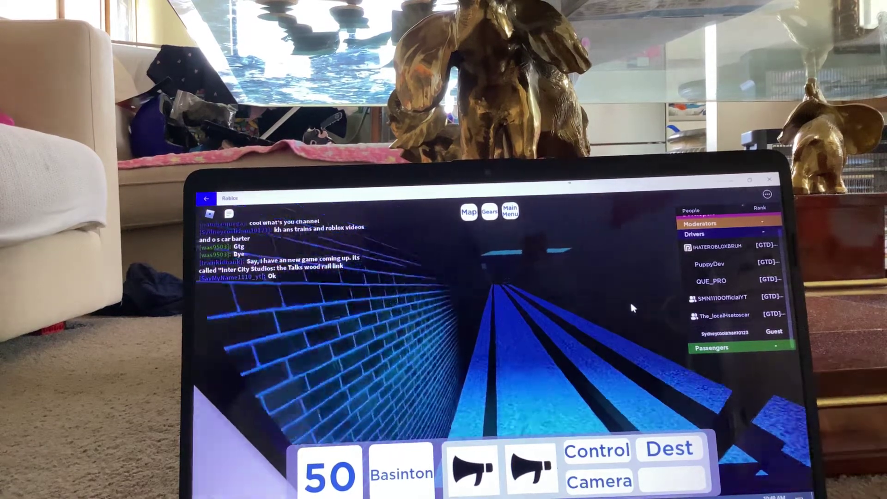
# - Send three chat messages: the rail fans railway is open, 'its free', and 'drive'
pyautogui.press('/')
pyautogui.write('and')
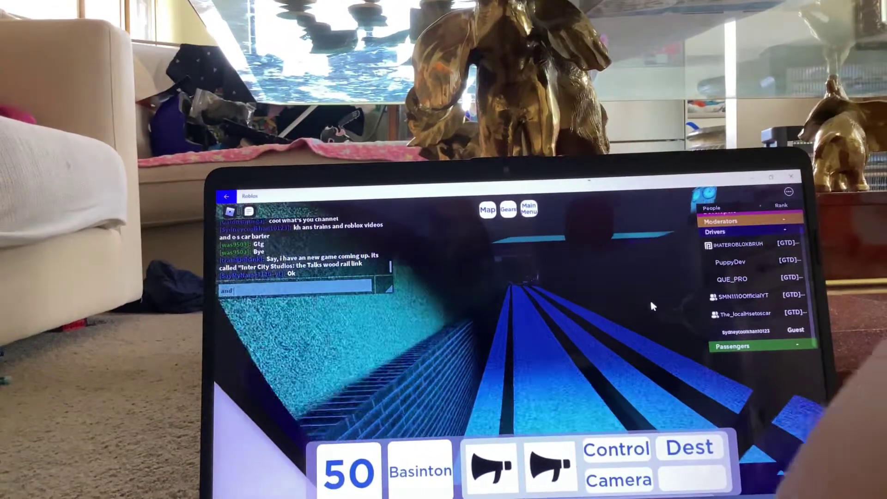
pyautogui.write(' my cool r')
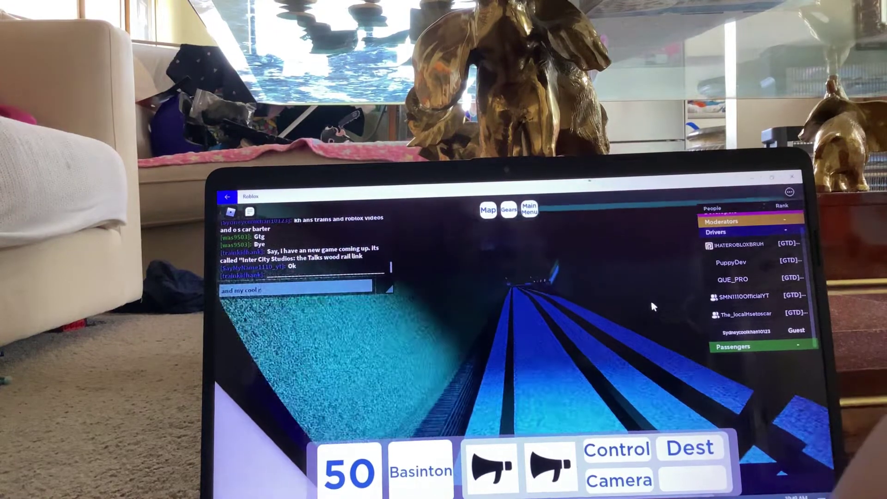
pyautogui.write('ail fan')
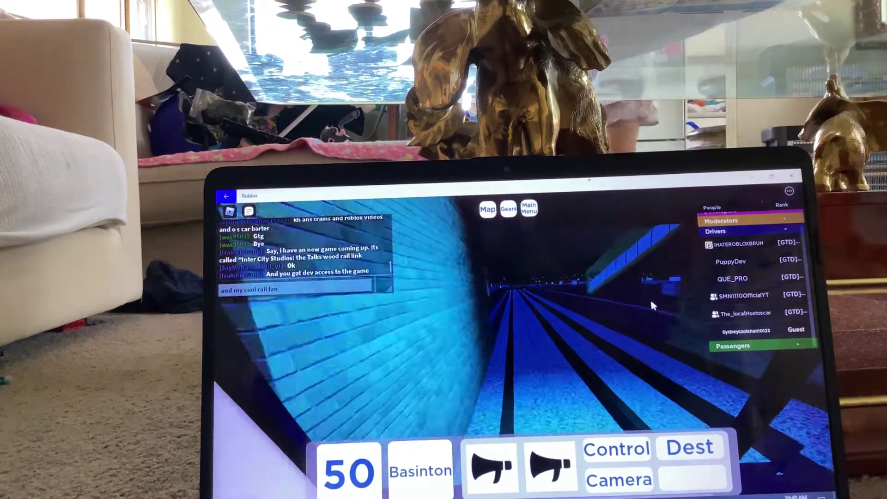
pyautogui.write('s a')
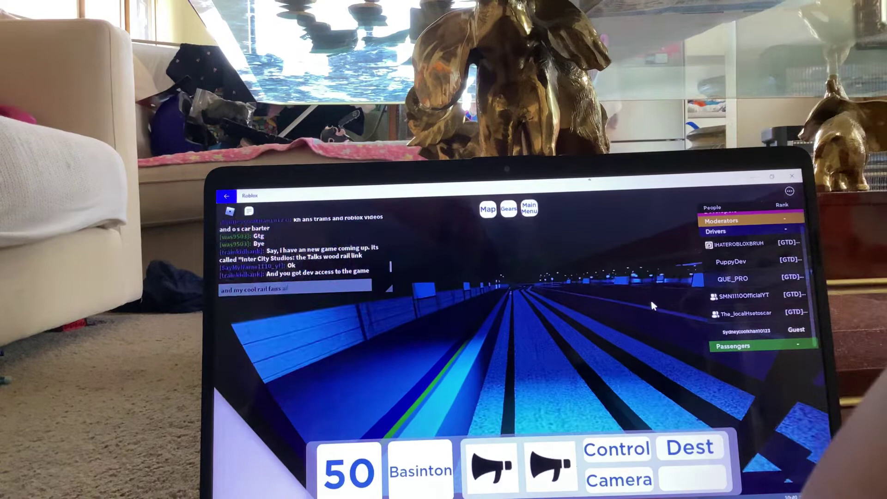
pyautogui.press('BackSpace')
pyautogui.write('railw')
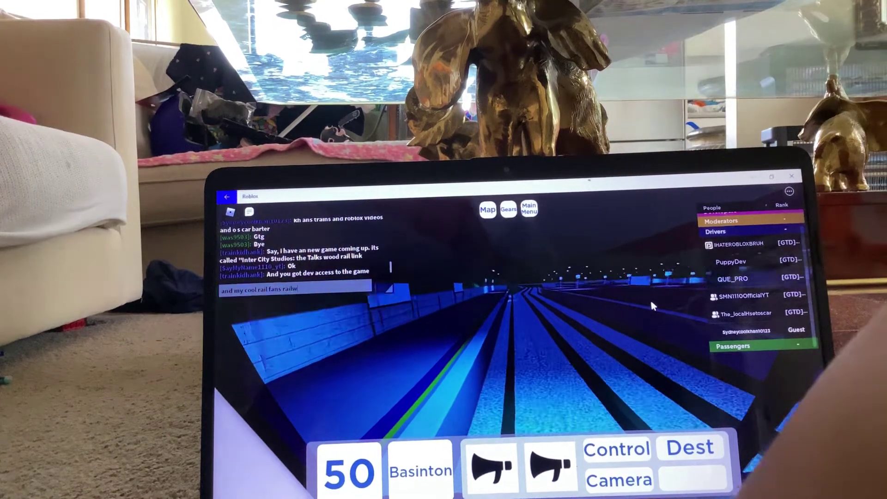
pyautogui.write('ay')
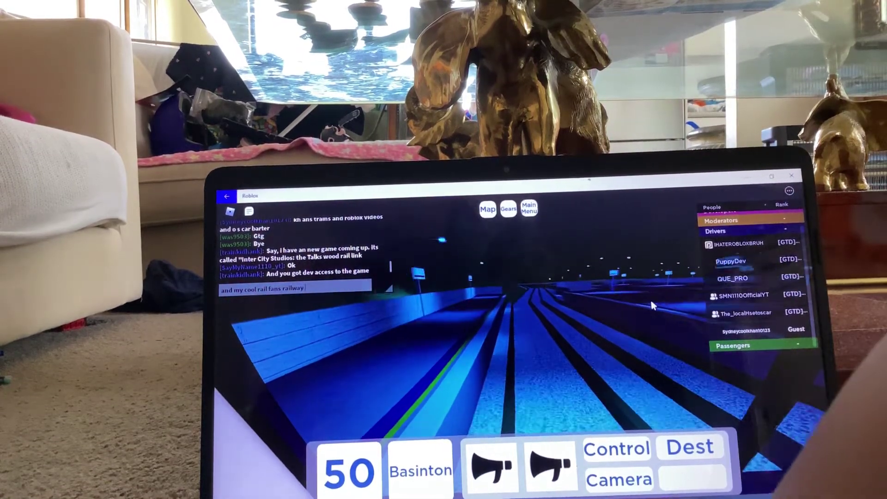
pyautogui.write(' is opene')
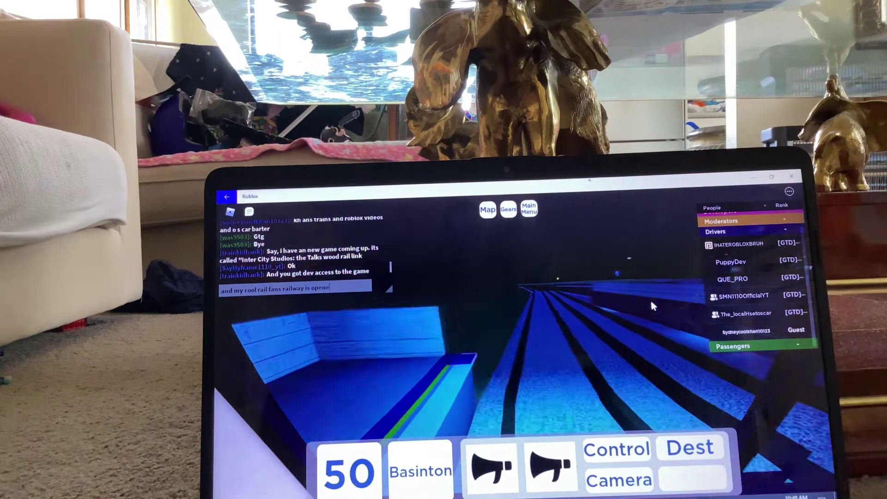
pyautogui.write('d')
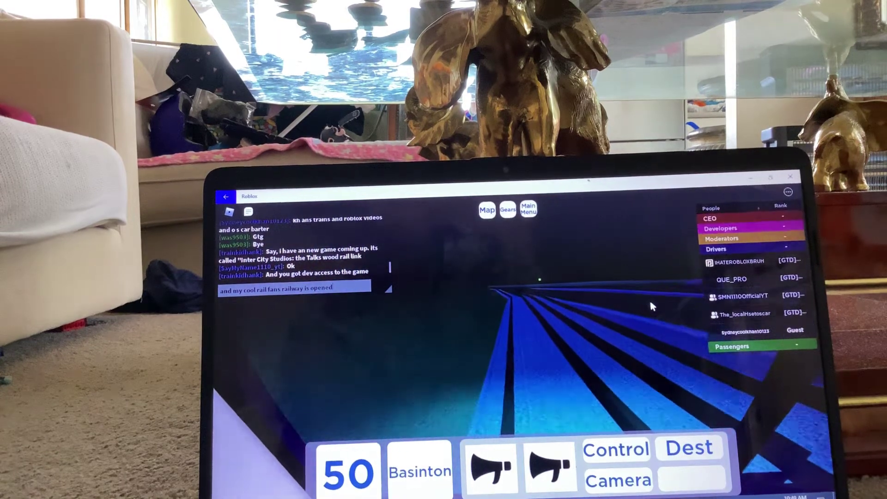
pyautogui.write(' for f')
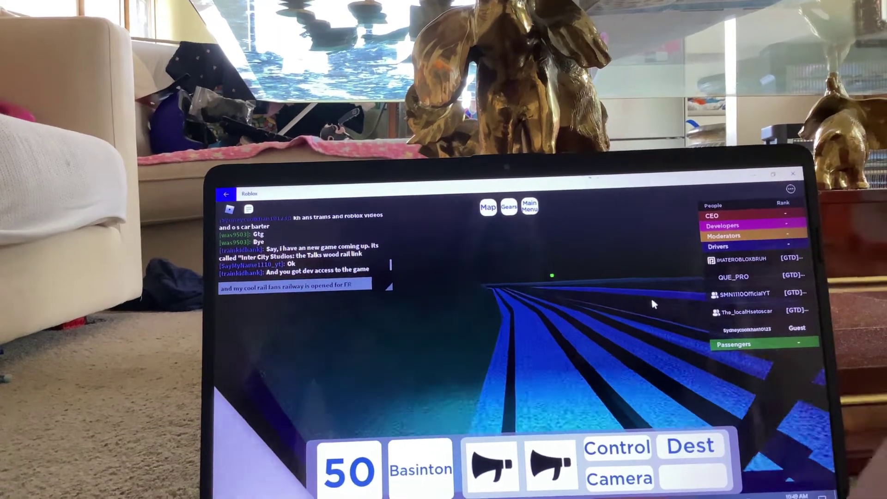
pyautogui.write('EE')
pyautogui.write('IVE')
pyautogui.press('Return')
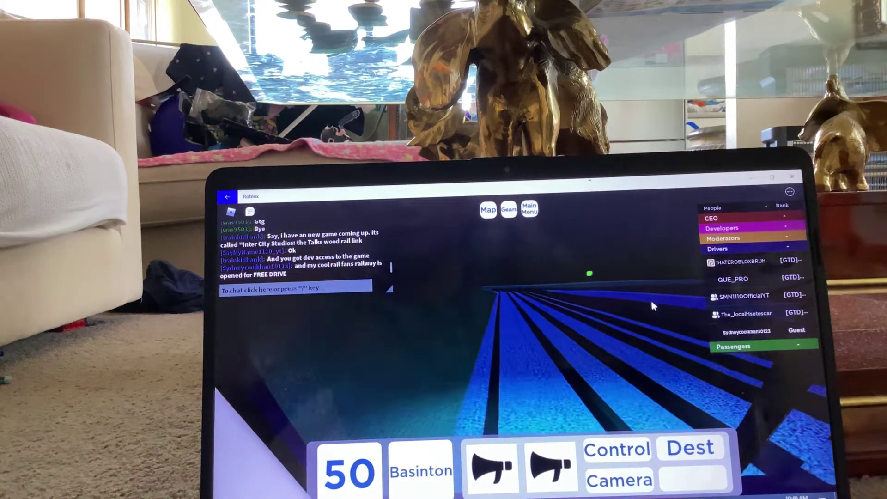
pyautogui.press('/')
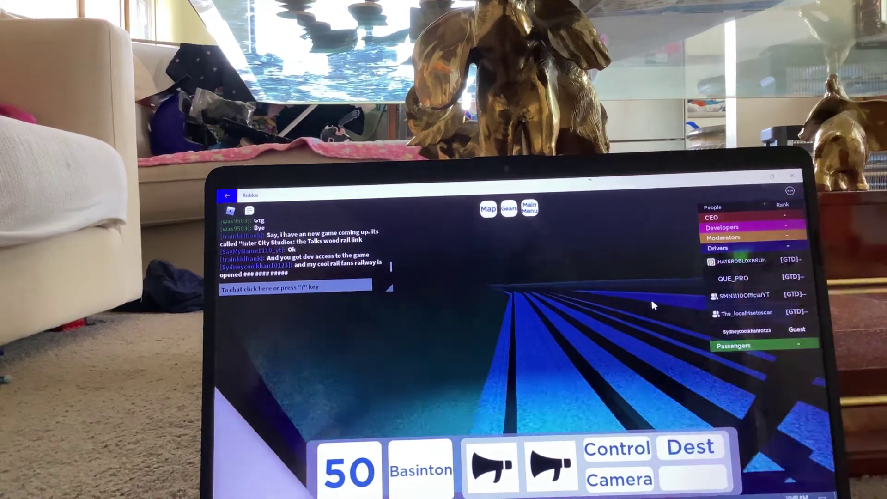
pyautogui.write('ok')
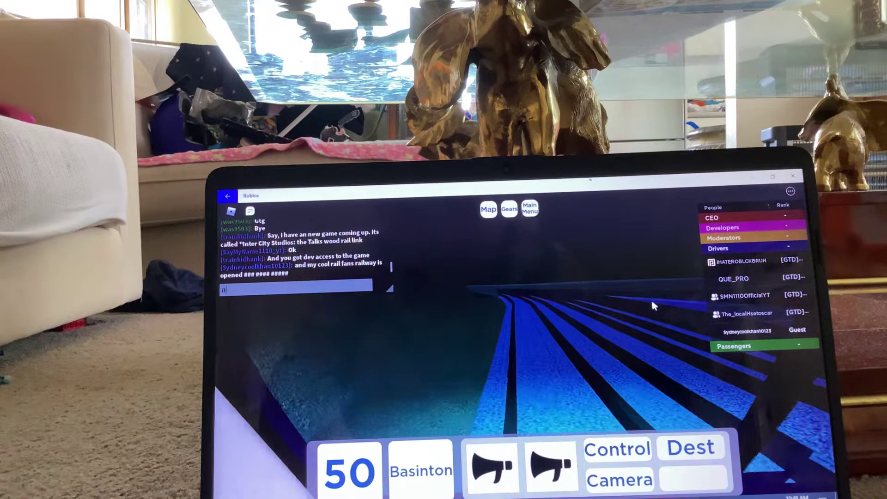
pyautogui.write('its free')
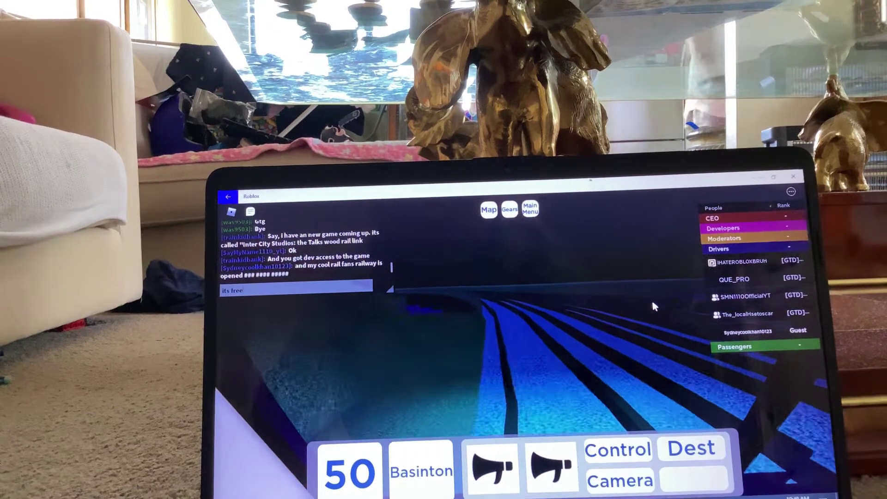
pyautogui.press('Return')
pyautogui.write('drive')
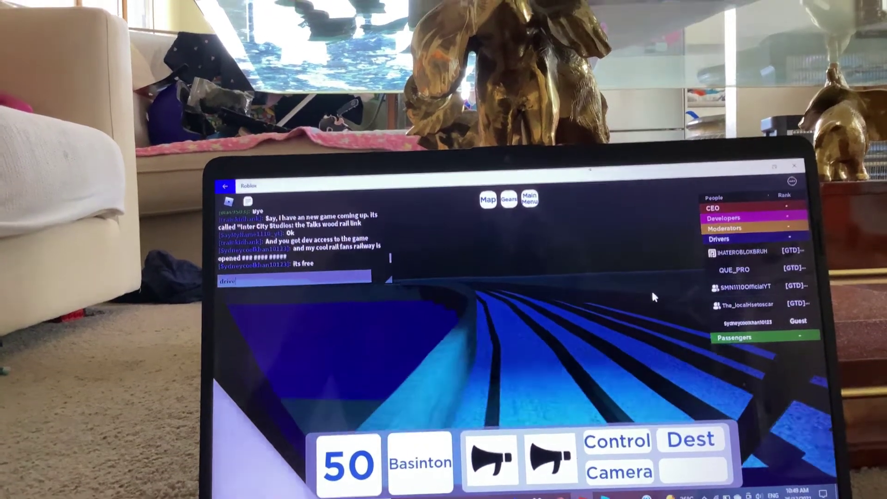
pyautogui.write('and me ?')
pyautogui.press('Return')
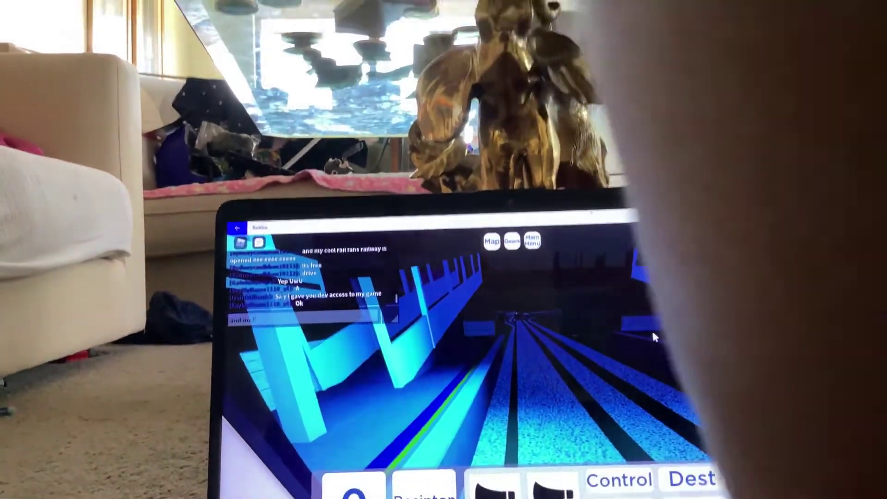
# - Send 'and me?' in chat, then accelerate the train from the platform
pyautogui.press('Return')
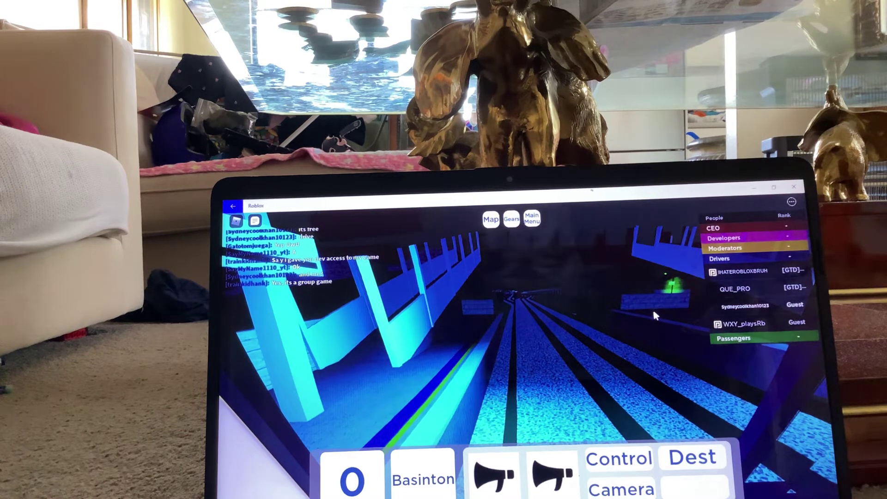
pyautogui.press('w')
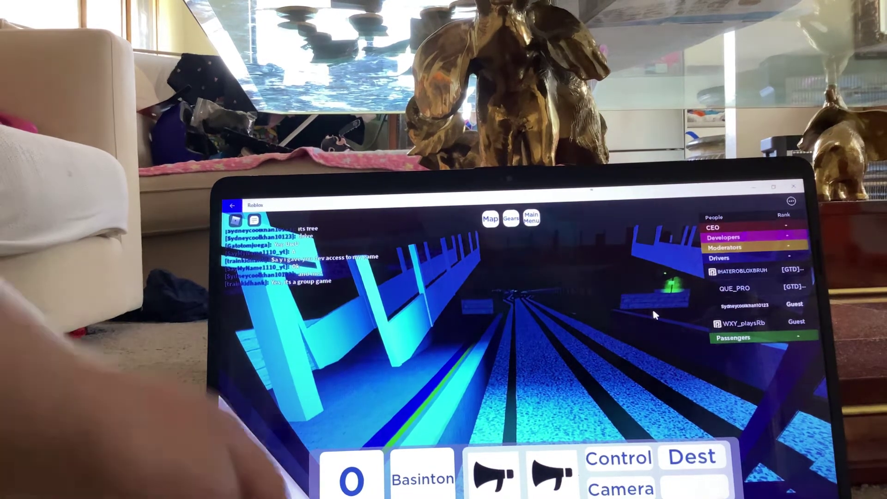